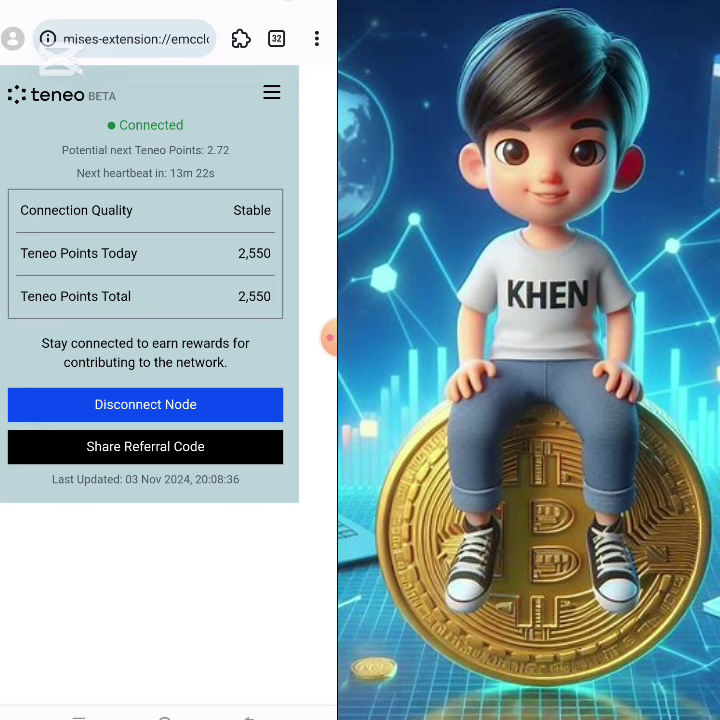
Step: Switch from the Teneo dashboard to the Telegram airdrop group post listing the Teneo Community Node steps
{"action": "left_click", "coordinate": [328, 338]}
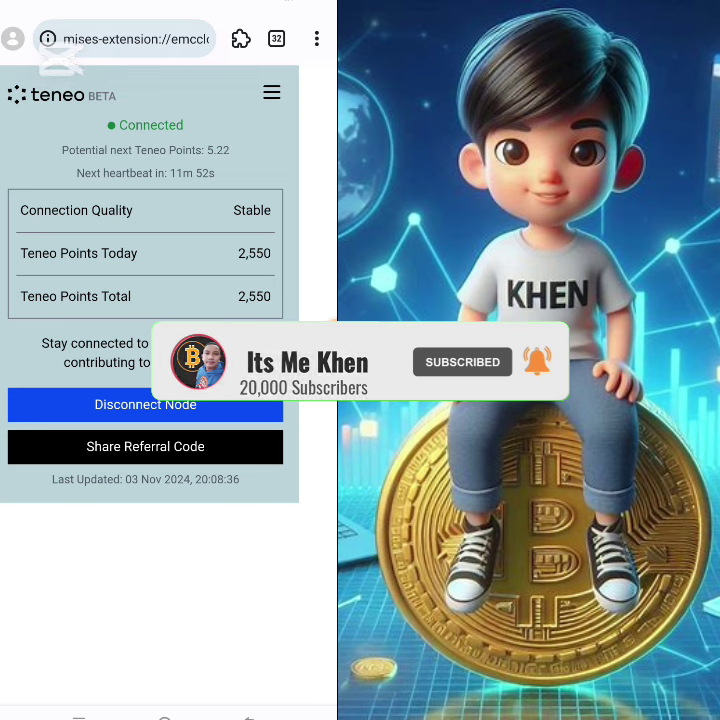
{"action": "left_click", "coordinate": [313, 338]}
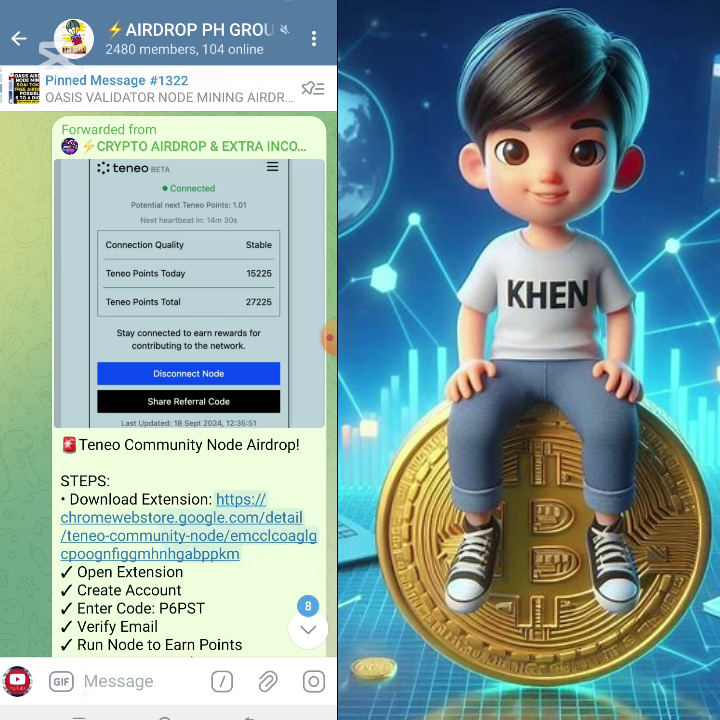
Step: Scroll the Teneo airdrop message and follow its chromewebstore.google.com Download Extension link
{"action": "scroll", "coordinate": [190, 400], "scroll_direction": "down", "scroll_amount": 2}
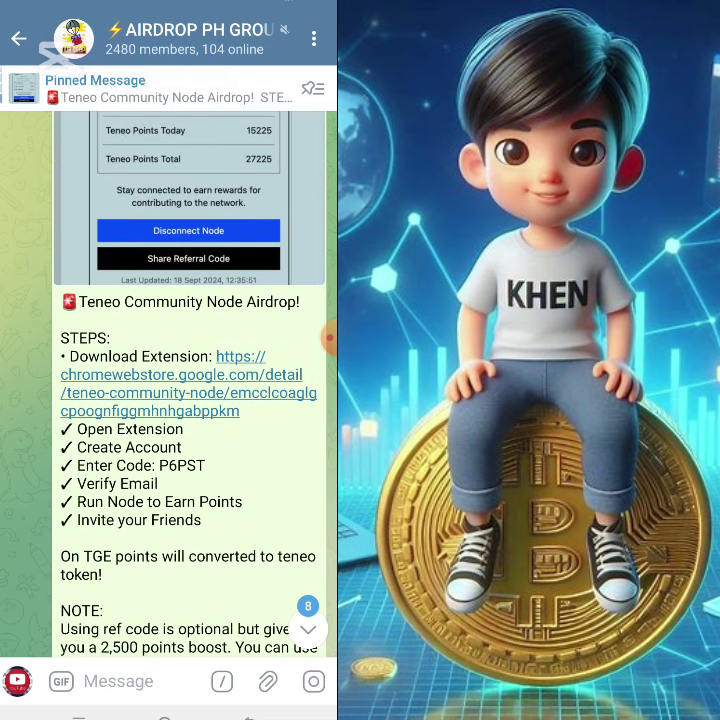
{"action": "scroll", "coordinate": [190, 400], "scroll_direction": "up", "scroll_amount": 2}
{"action": "scroll", "coordinate": [190, 400], "scroll_direction": "down", "scroll_amount": 4}
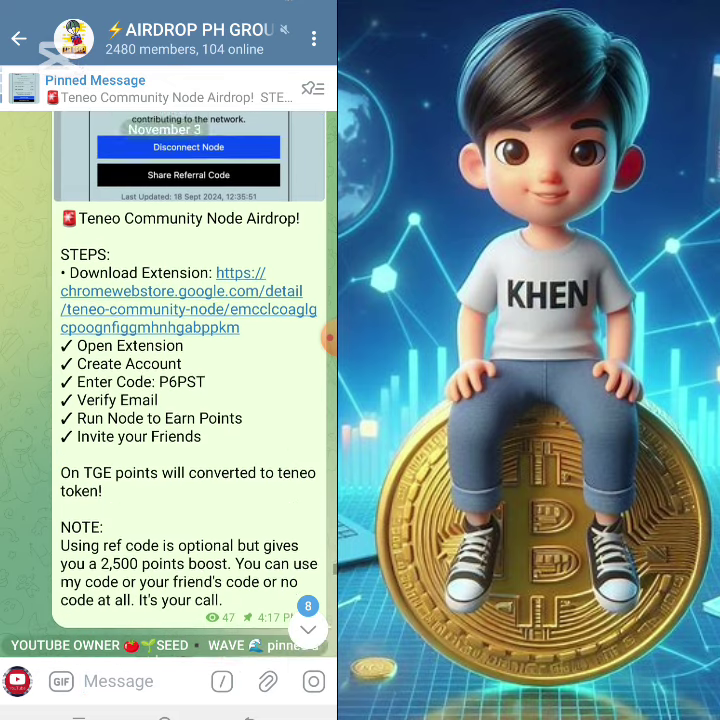
{"action": "scroll", "coordinate": [190, 400], "scroll_direction": "up", "scroll_amount": 1}
{"action": "scroll", "coordinate": [190, 400], "scroll_direction": "up", "scroll_amount": 2}
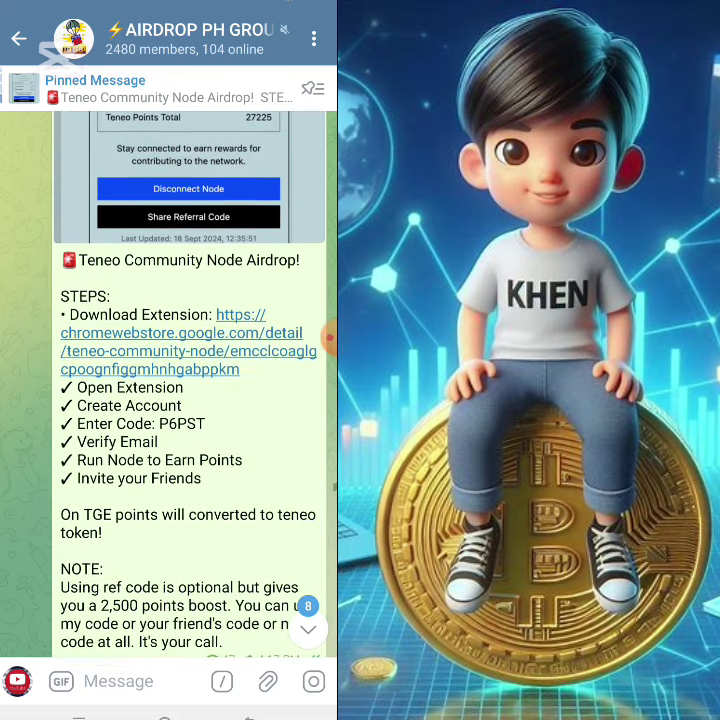
{"action": "scroll", "coordinate": [190, 400], "scroll_direction": "up", "scroll_amount": 2}
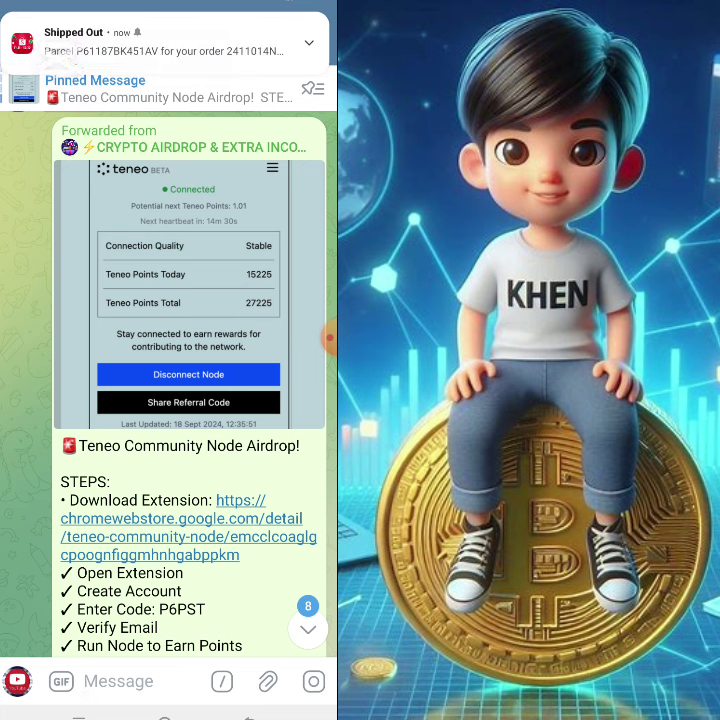
{"action": "left_click", "coordinate": [165, 518]}
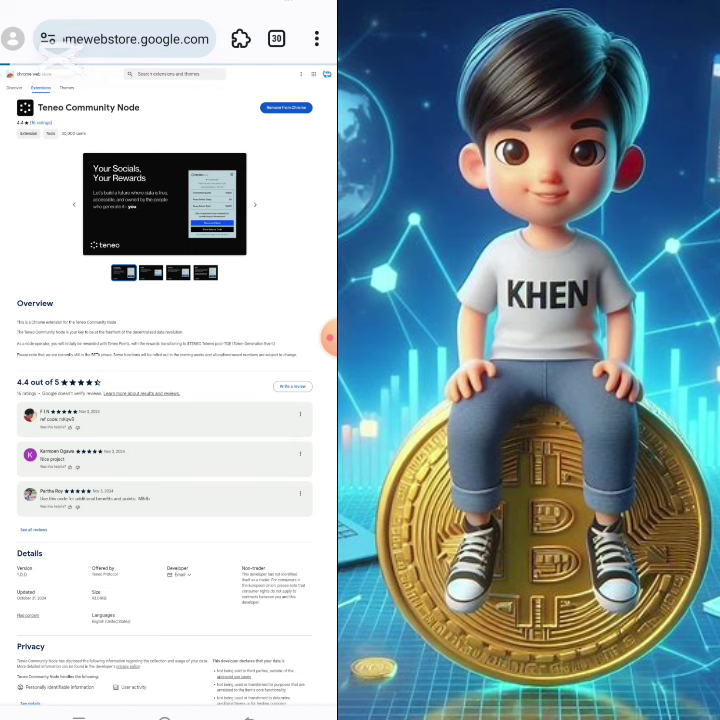
Step: Confirm the store page shows Remove from Chrome, then bring up Mises Browser's installed extensions list
{"action": "left_click", "coordinate": [330, 338]}
{"action": "left_click", "coordinate": [262, 368]}
{"action": "mouse_move", "coordinate": [241, 129]}
{"action": "left_mouse_down"}
{"action": "mouse_move", "coordinate": [326, 96]}
{"action": "mouse_move", "coordinate": [233, 118]}
{"action": "left_mouse_up"}
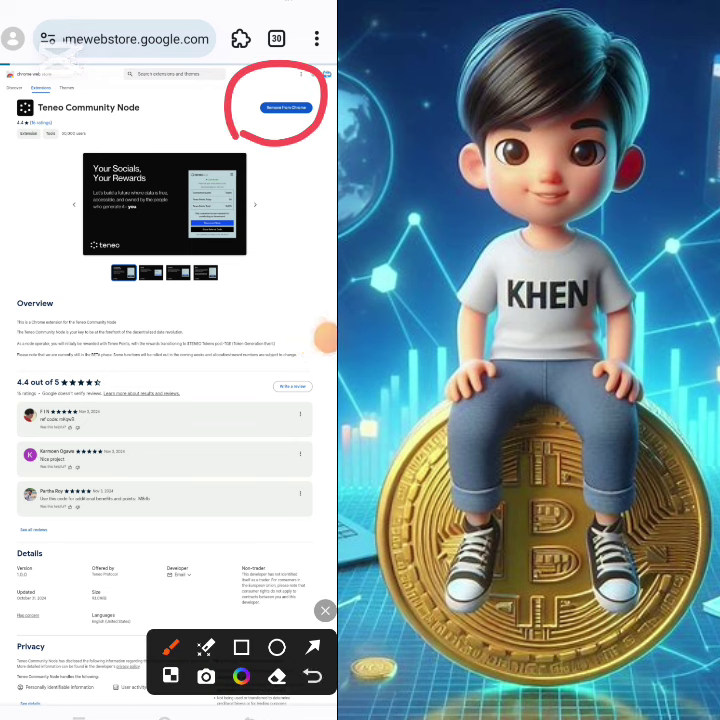
{"action": "left_click", "coordinate": [313, 647]}
{"action": "left_click_drag", "start_coordinate": [103, 207], "coordinate": [230, 55]}
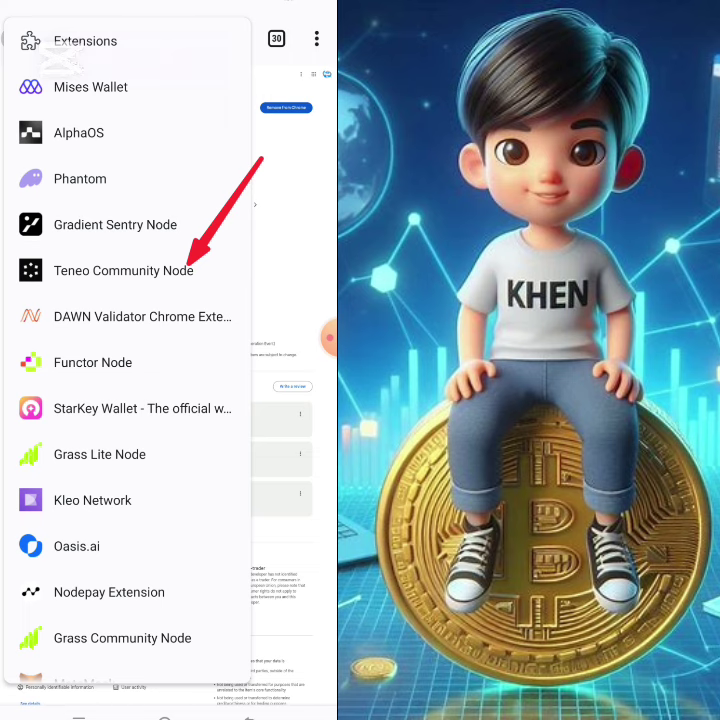
Step: Launch Teneo Community Node from the extensions menu and continue past its welcome screen to Login
{"action": "left_click", "coordinate": [123, 270]}
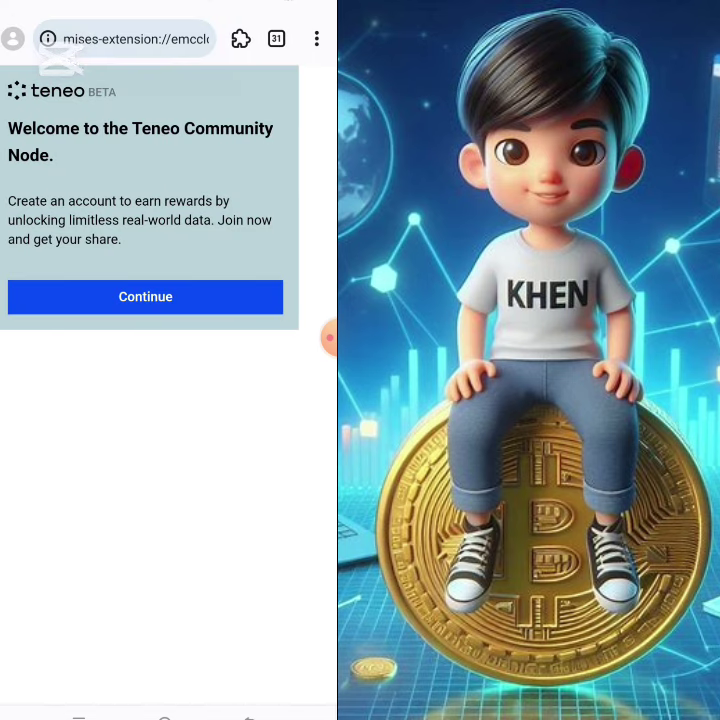
{"action": "left_click", "coordinate": [330, 338]}
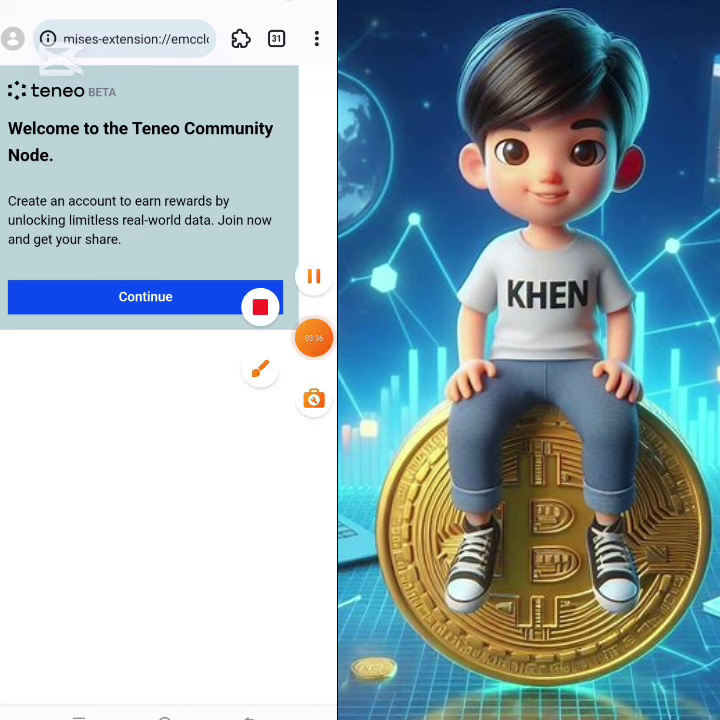
{"action": "left_click", "coordinate": [314, 338]}
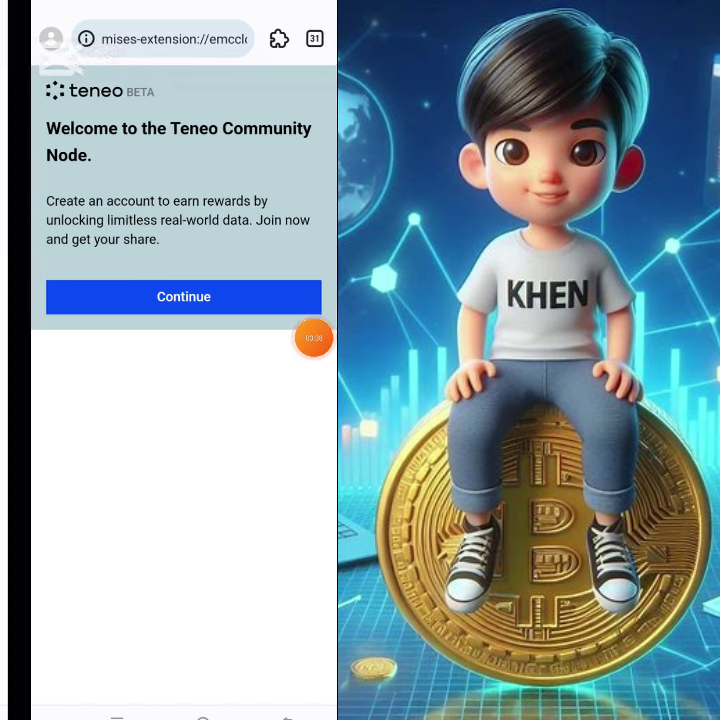
{"action": "left_click", "coordinate": [145, 296]}
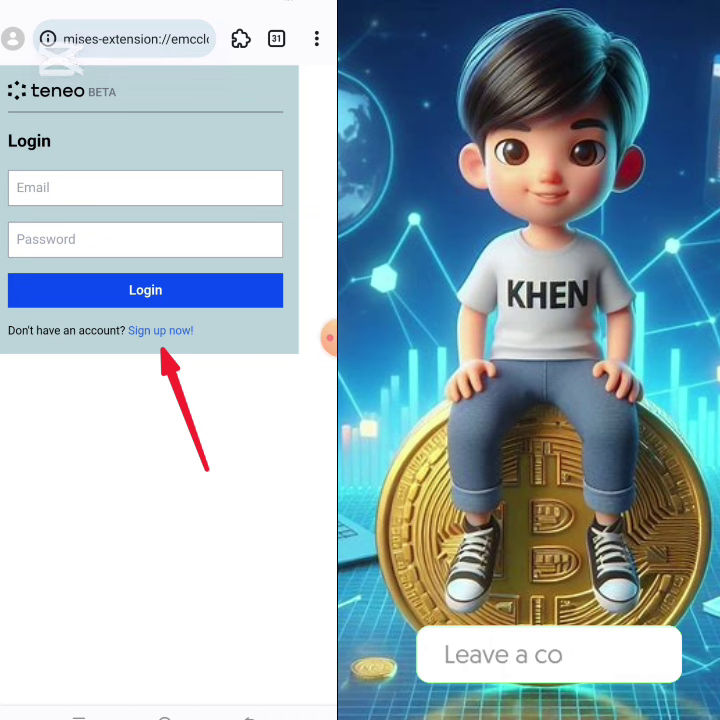
Step: Choose Sign up now! on the Login form to start creating a new account
{"action": "left_click", "coordinate": [160, 330]}
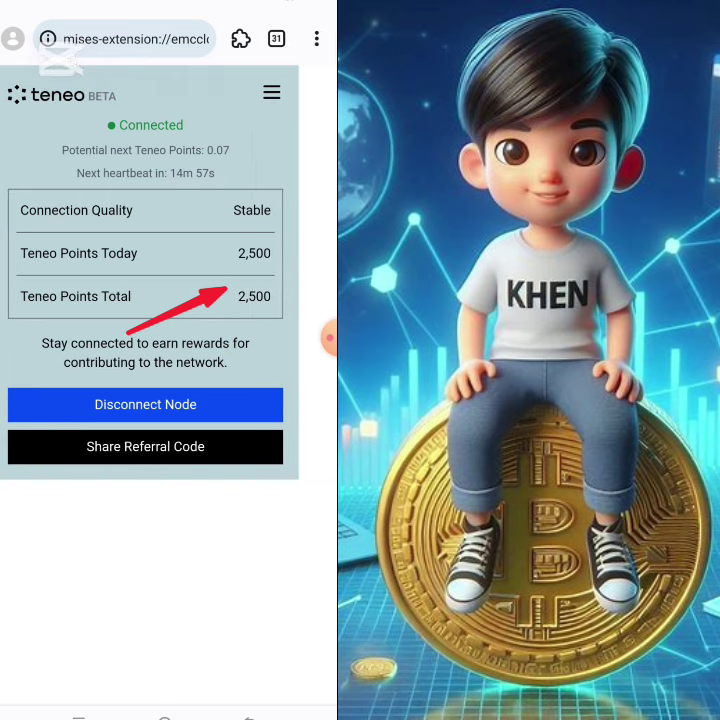
{"action": "left_click", "coordinate": [330, 338]}
{"action": "left_click", "coordinate": [257, 368]}
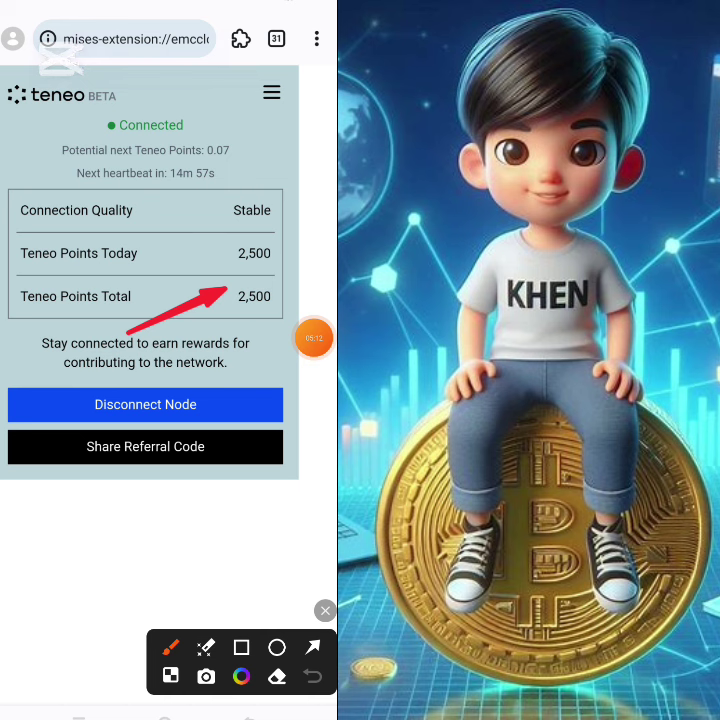
{"action": "left_click_drag", "start_coordinate": [157, 197], "coordinate": [152, 164]}
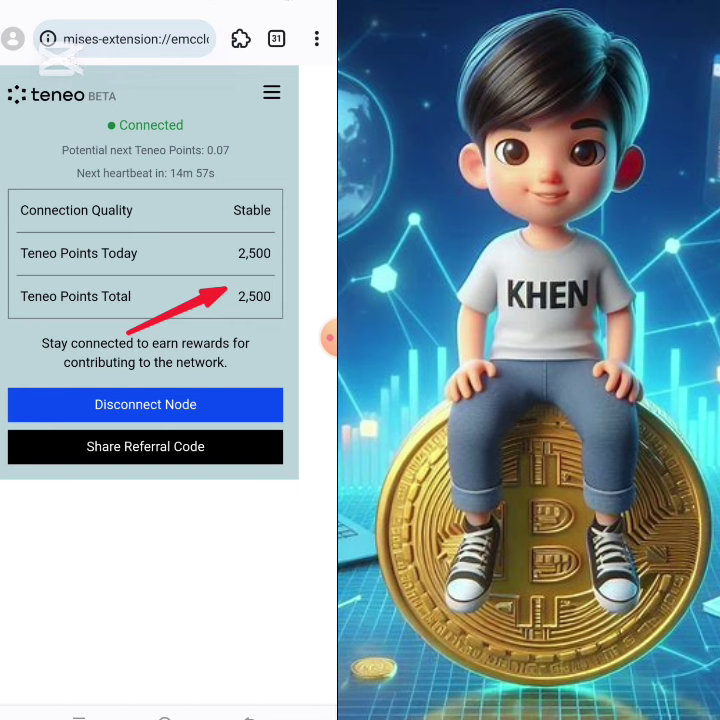
{"action": "left_click", "coordinate": [318, 338]}
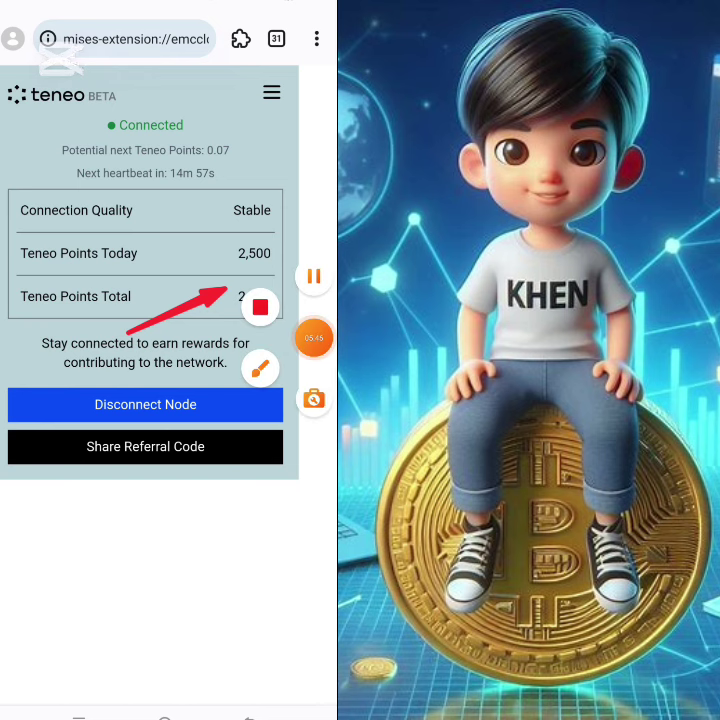